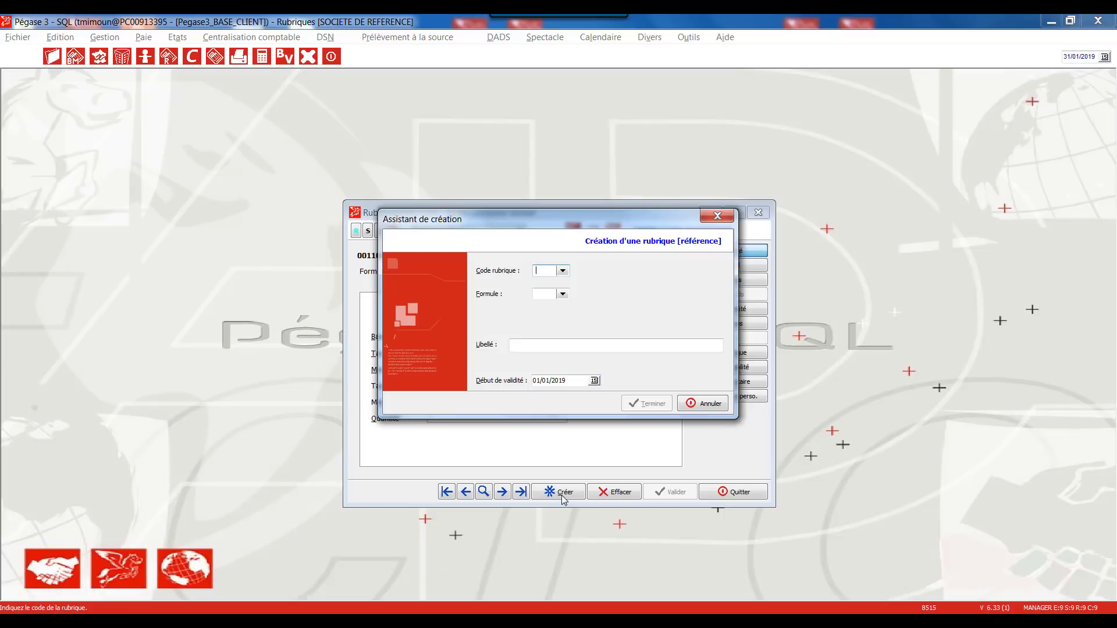
- Create reference rubrique 668030 with formula COT12 and the label "Retraite TU2"
text(68030)
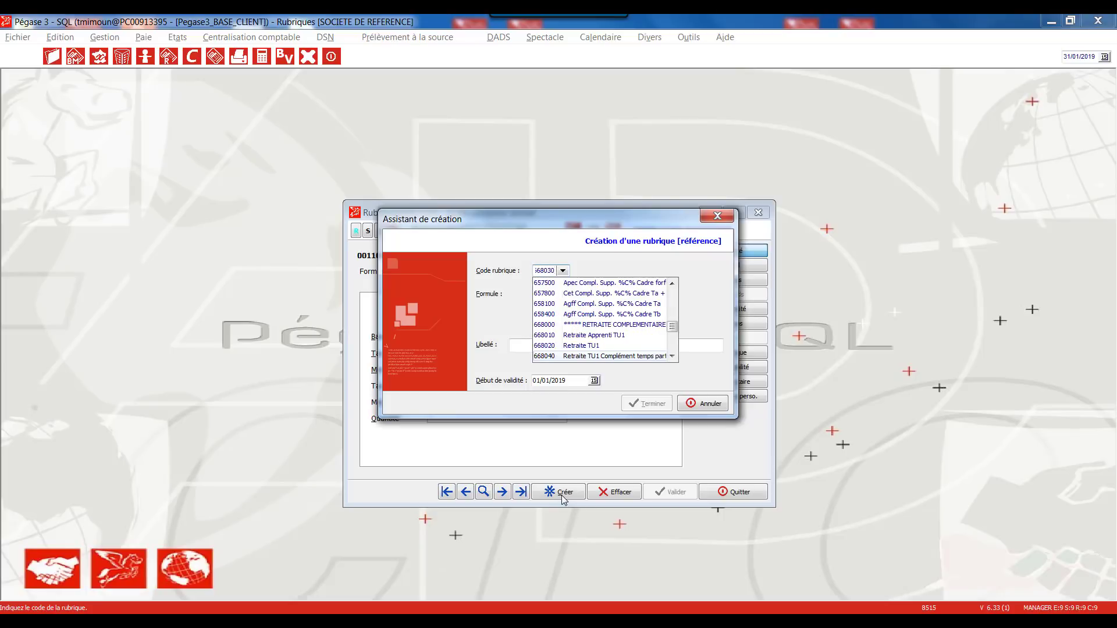
key(Tab)
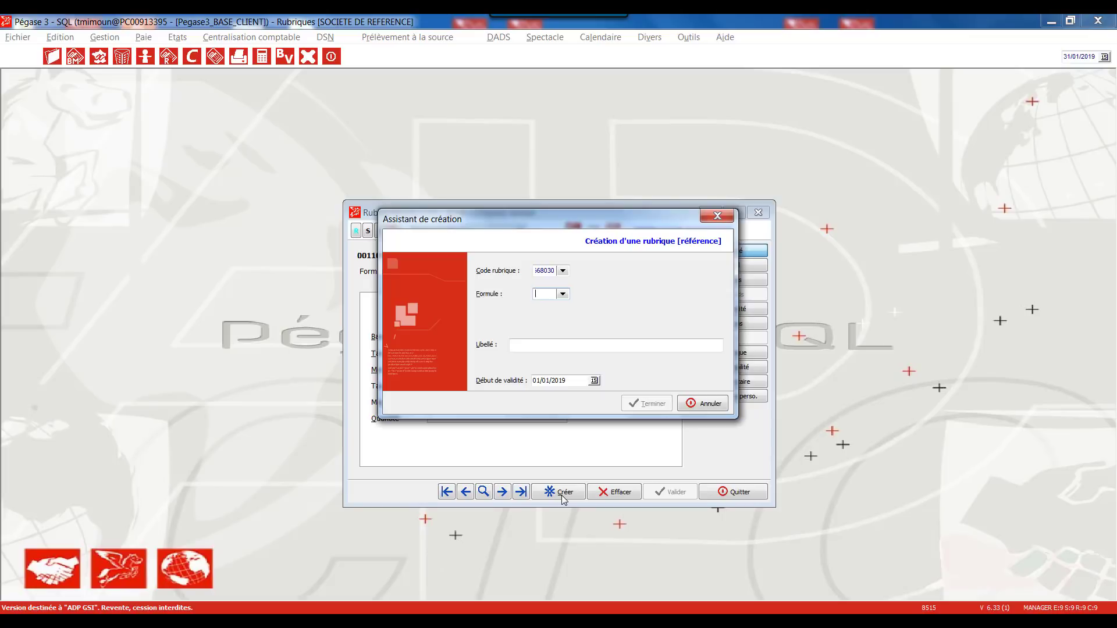
text(COT)
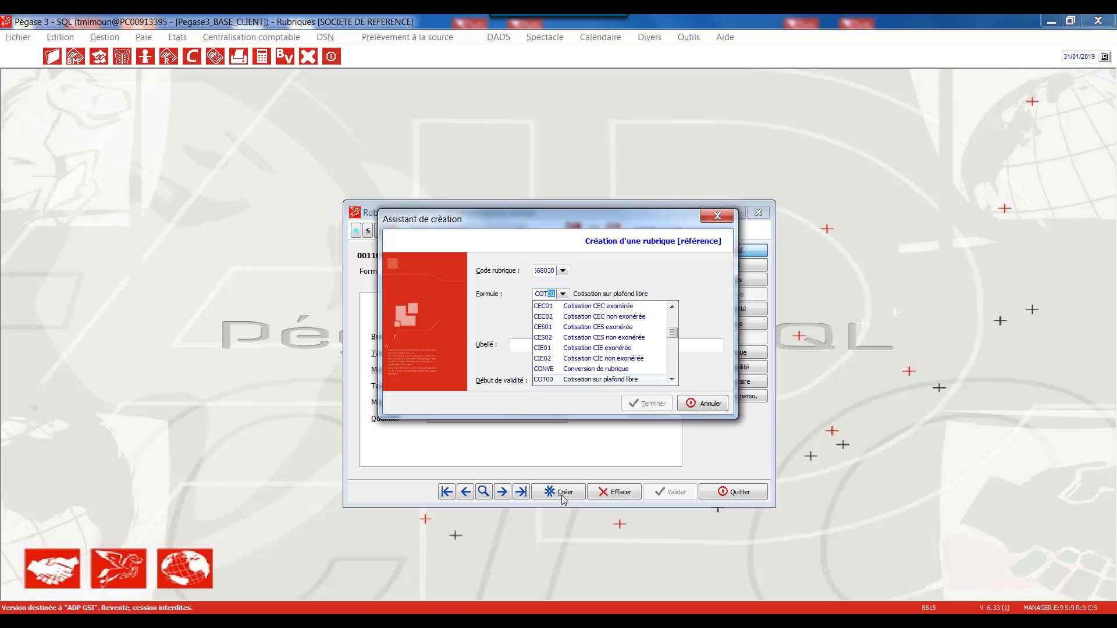
text(12)
key(Tab)
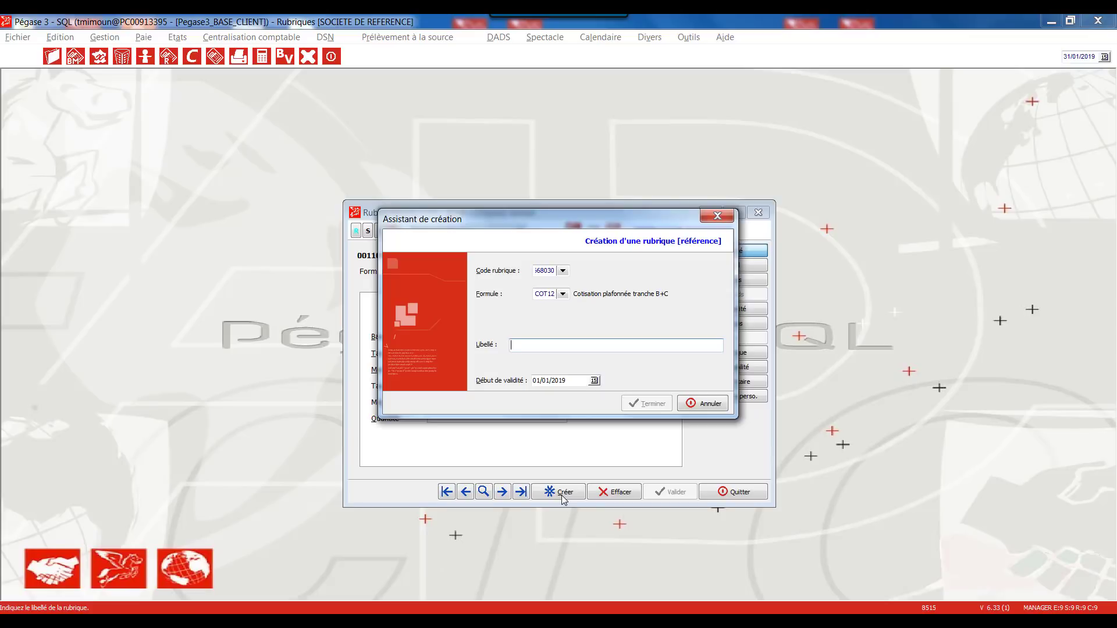
text(Retraite)
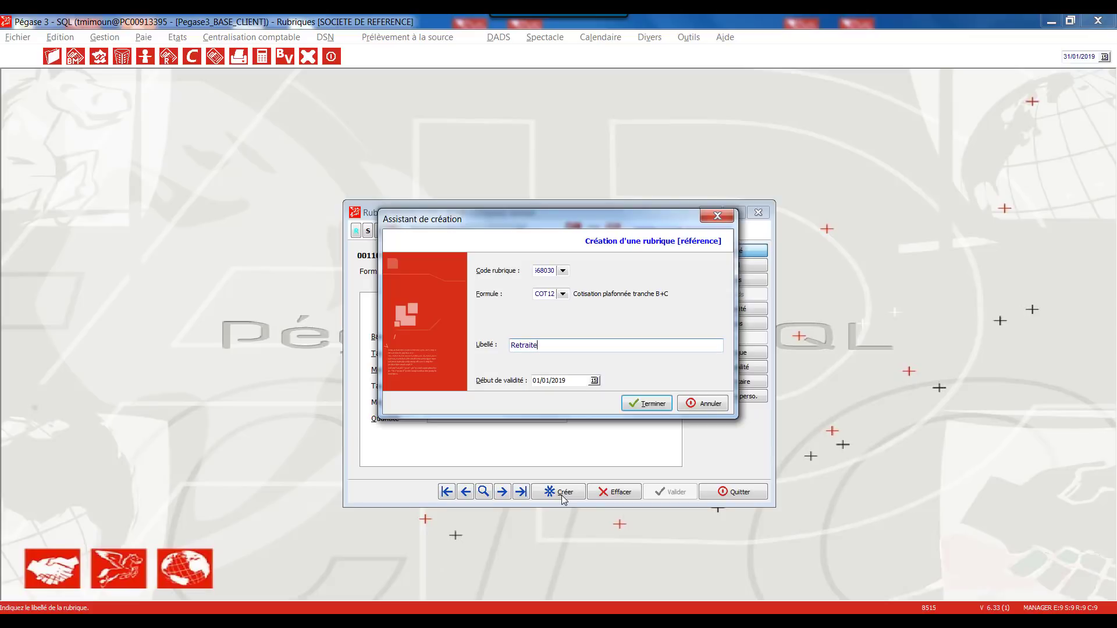
text( TR)
key(BackSpace)
key(Tab)
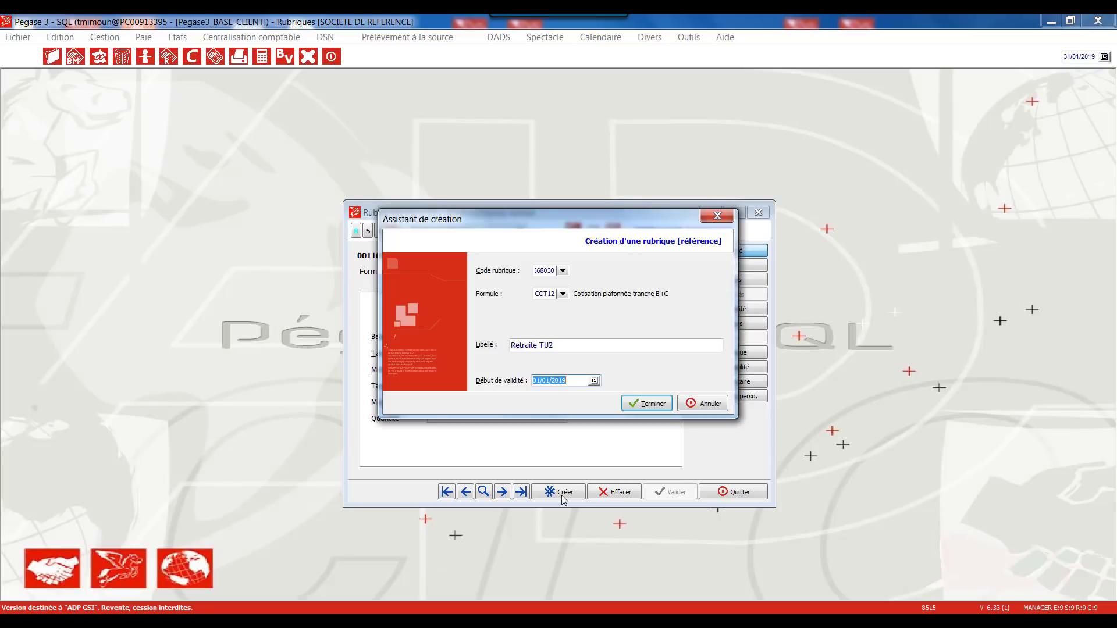
click(648, 404)
drag(522, 210, 476, 169)
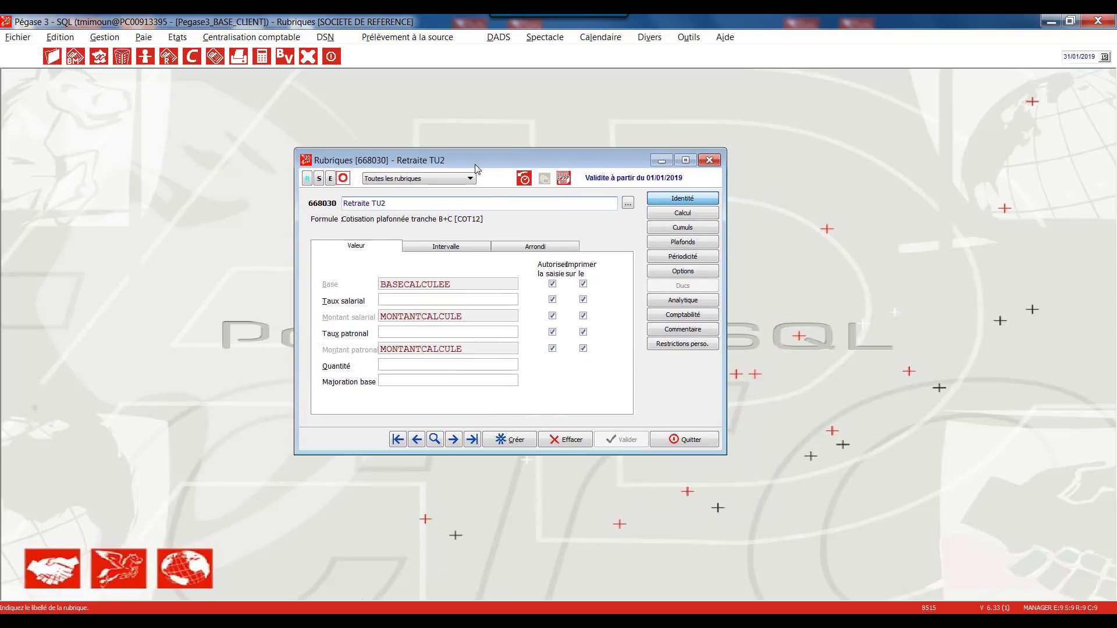
- Examine the rubrique's employee and employer rate fields and the minimum and maximum limits of its base
click(400, 299)
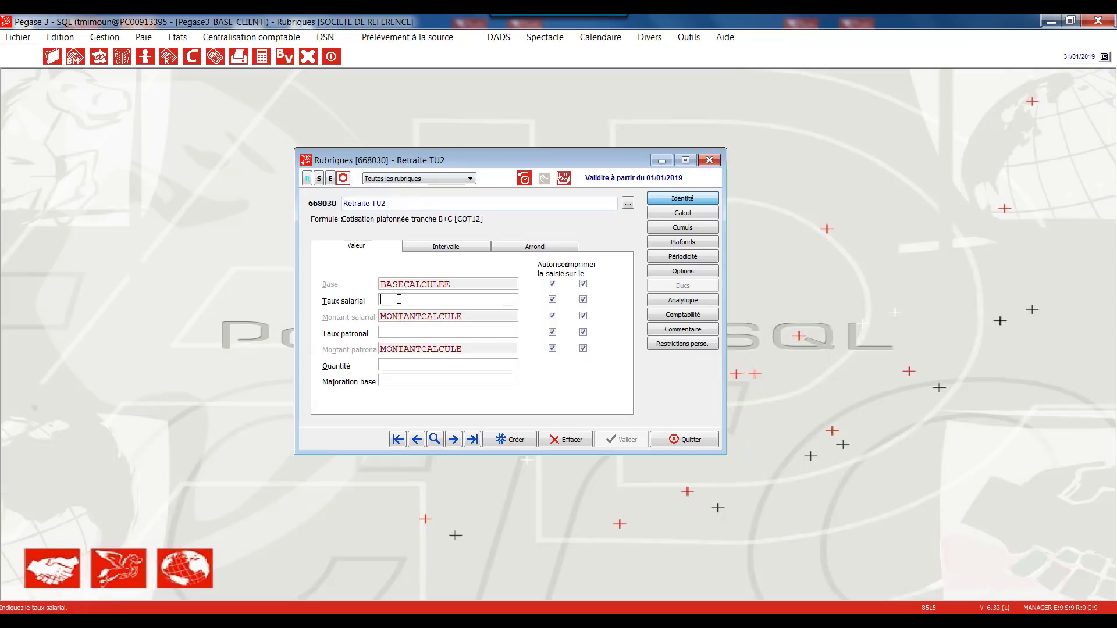
click(402, 332)
click(399, 299)
click(411, 331)
click(394, 301)
click(404, 332)
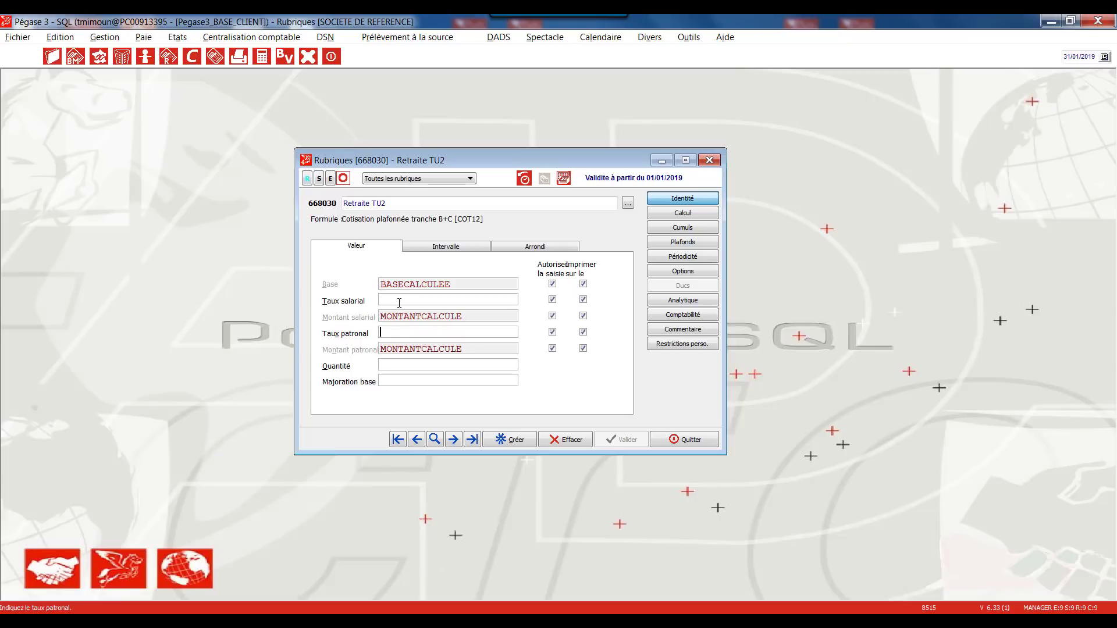
click(398, 299)
click(406, 333)
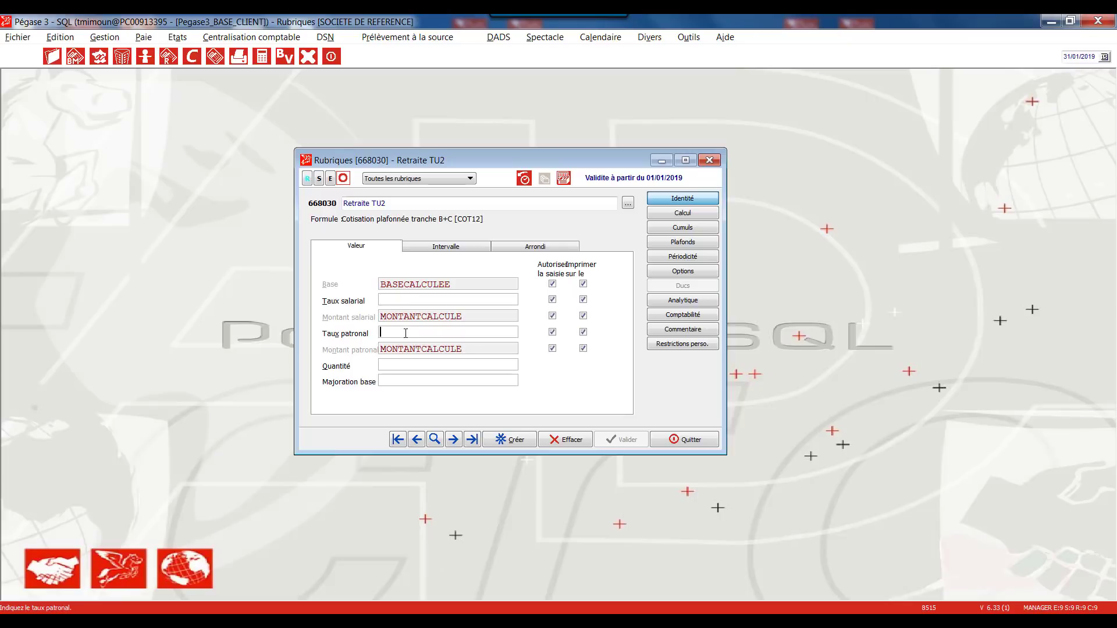
click(396, 299)
click(400, 331)
click(400, 299)
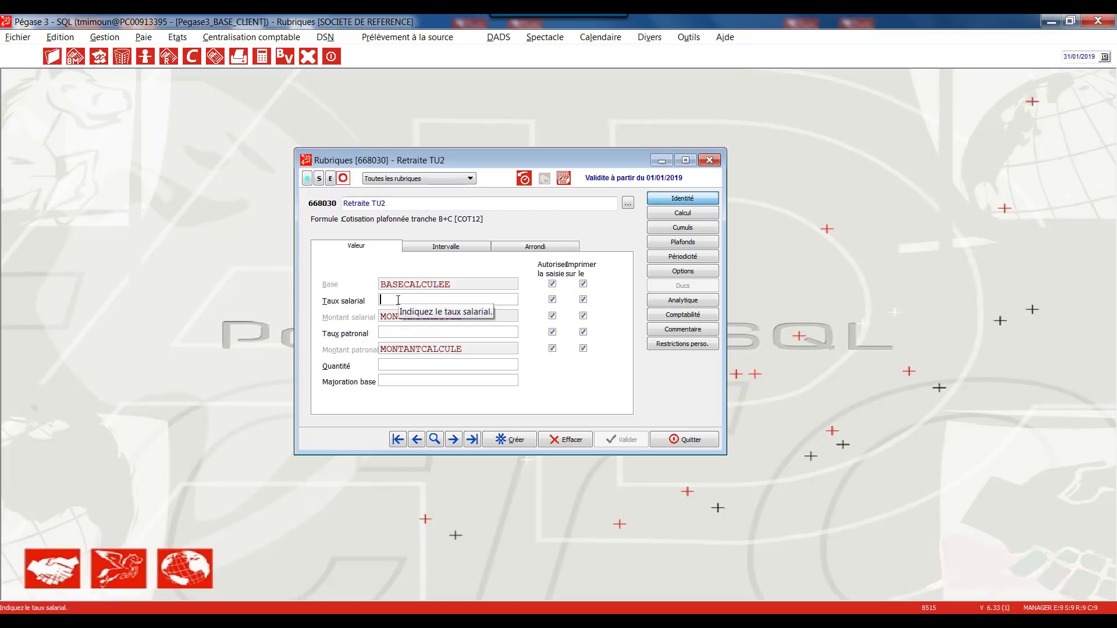
click(456, 248)
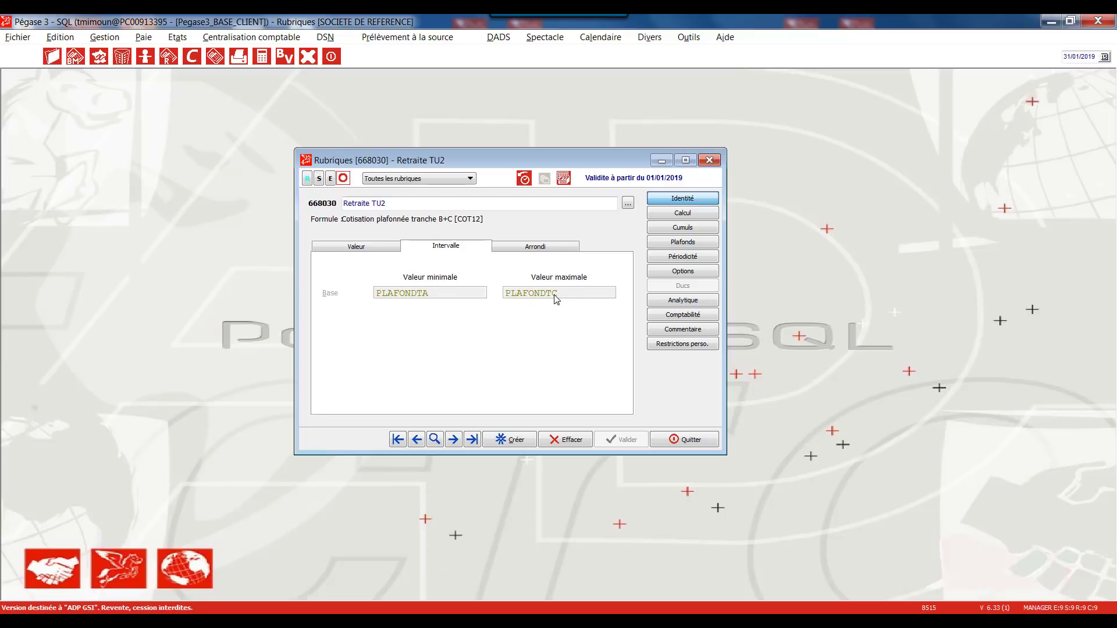
- Set the rubrique's contribution organisation to RETRA (Retraite) in its calculation settings and save
click(713, 216)
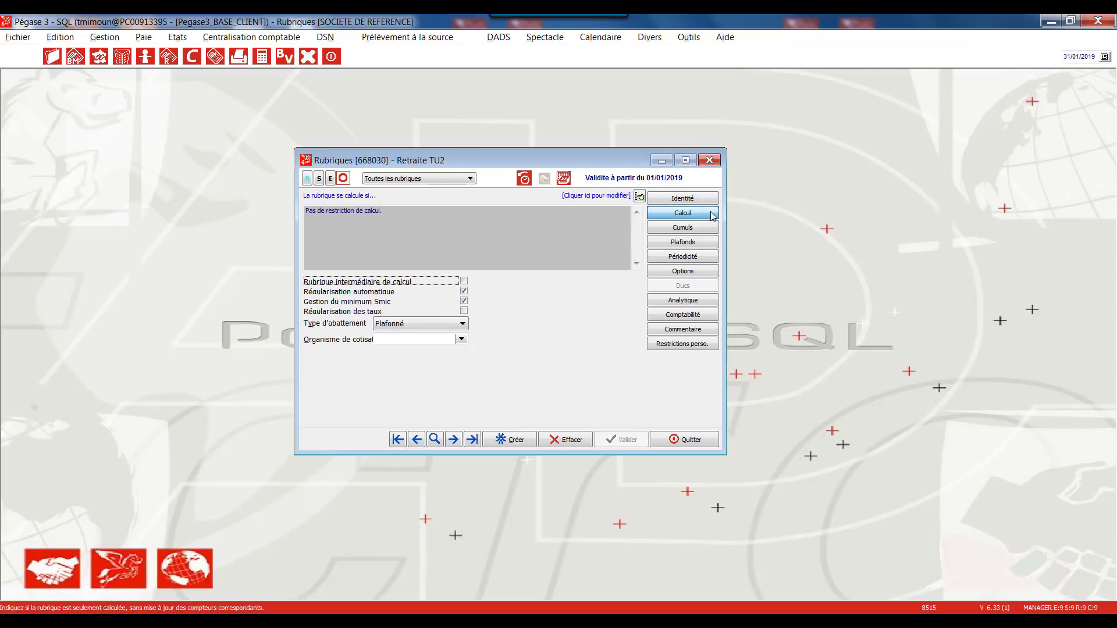
click(416, 341)
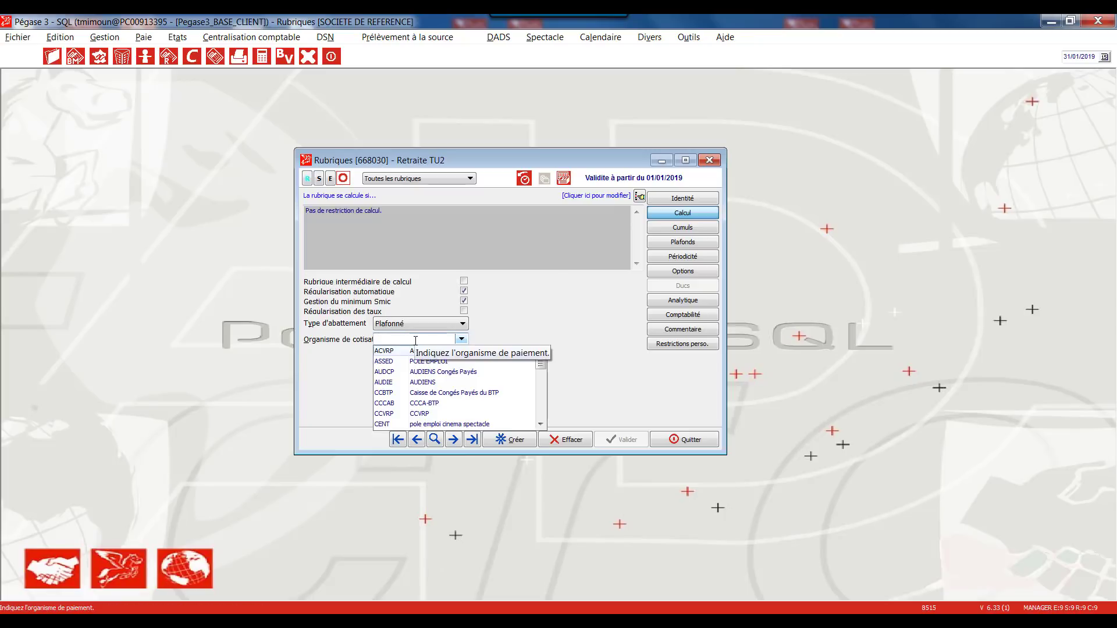
text(ret)
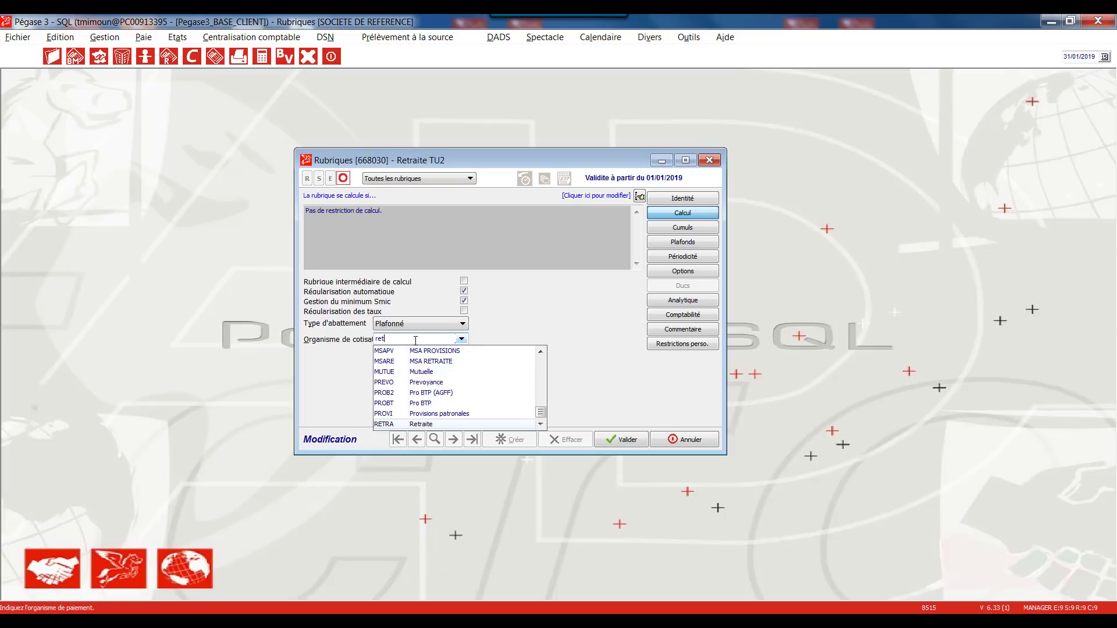
click(431, 424)
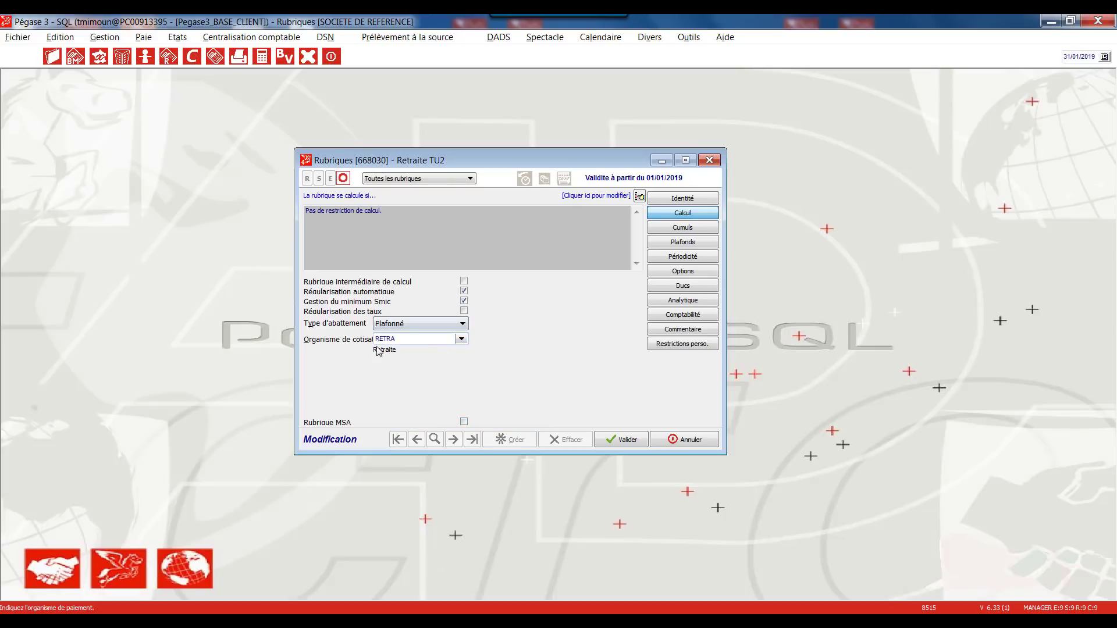
click(618, 441)
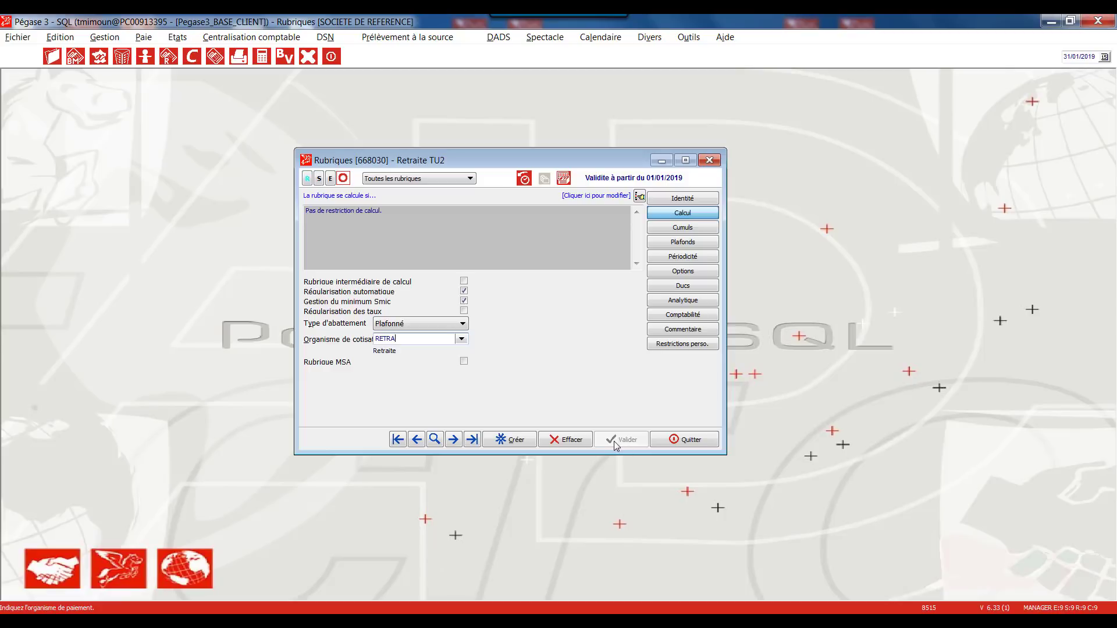
- Check the rubrique's accumulation settings, then set its DUCS retirement attachment code to ARC1 and save
click(693, 230)
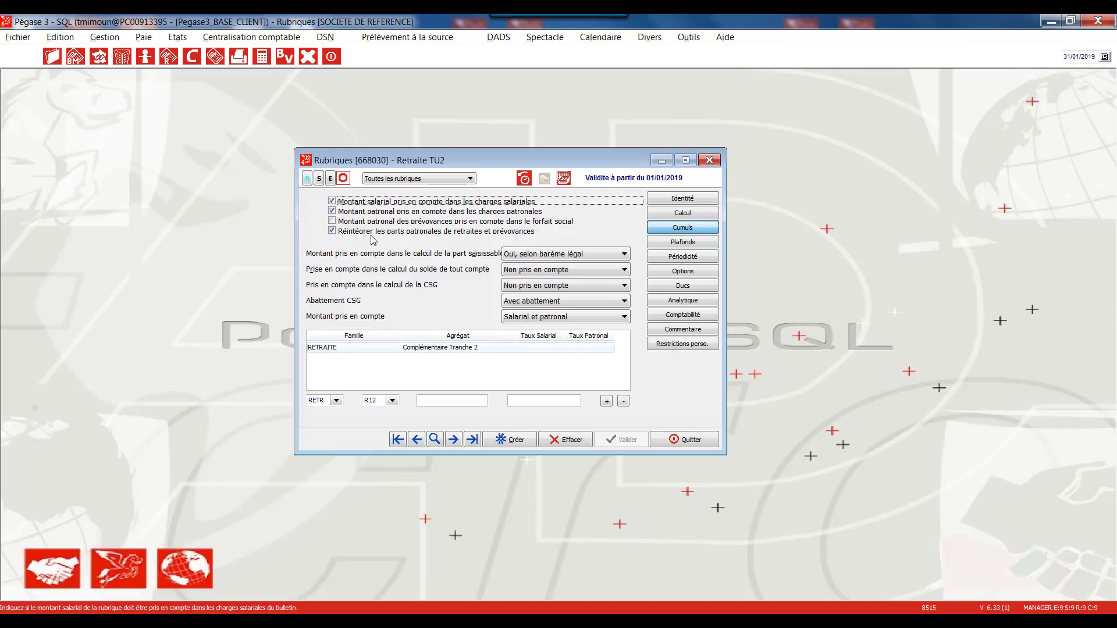
click(691, 288)
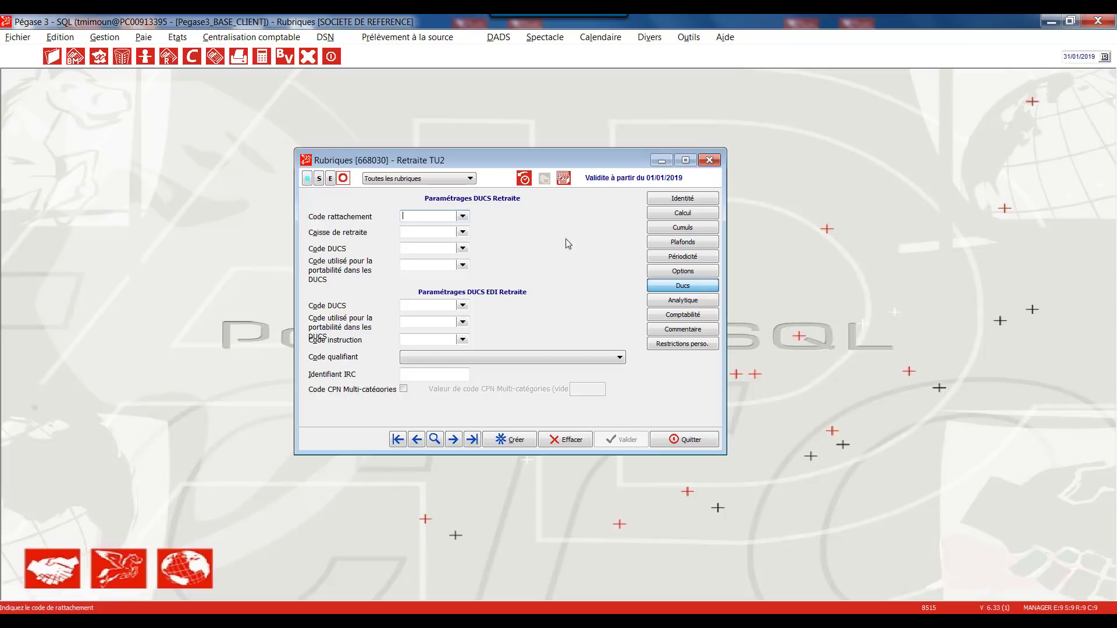
click(436, 215)
text(ARC1)
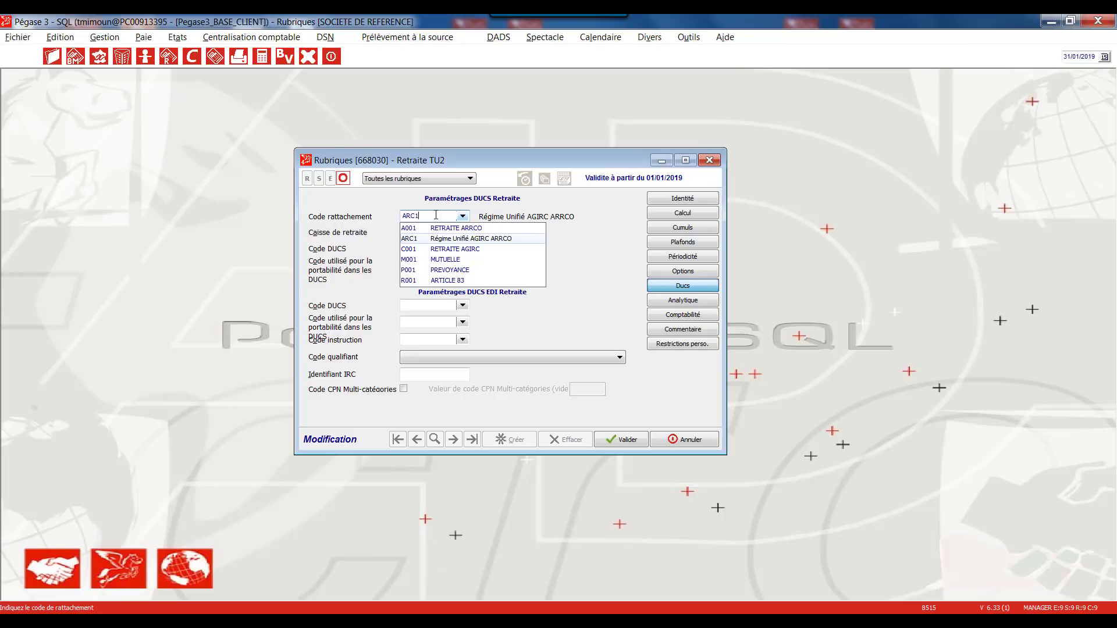
key(Tab)
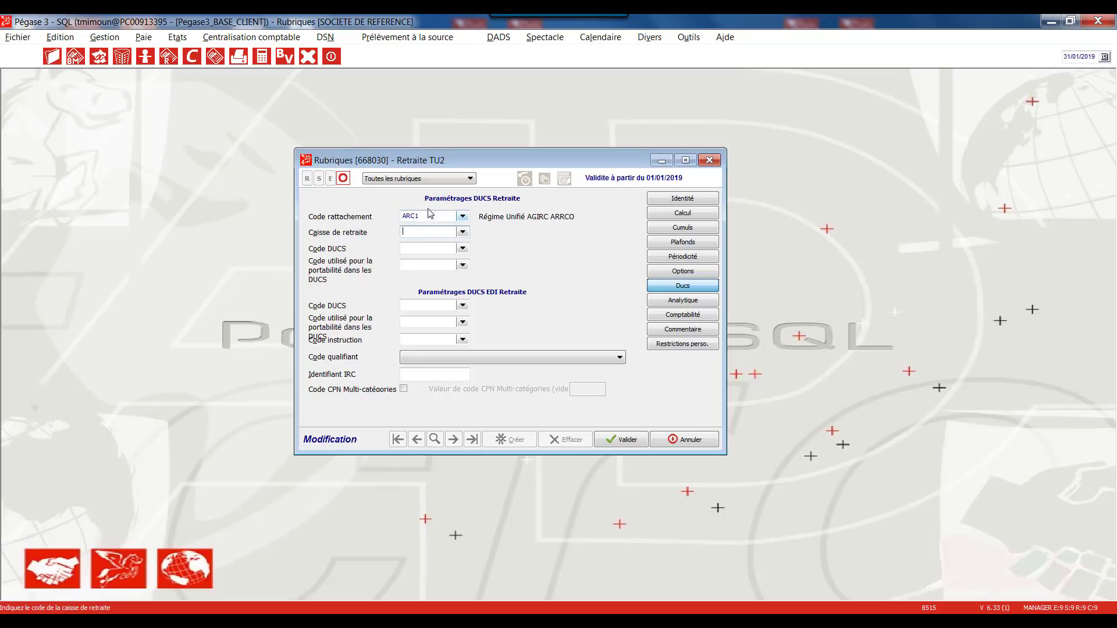
click(612, 441)
click(539, 347)
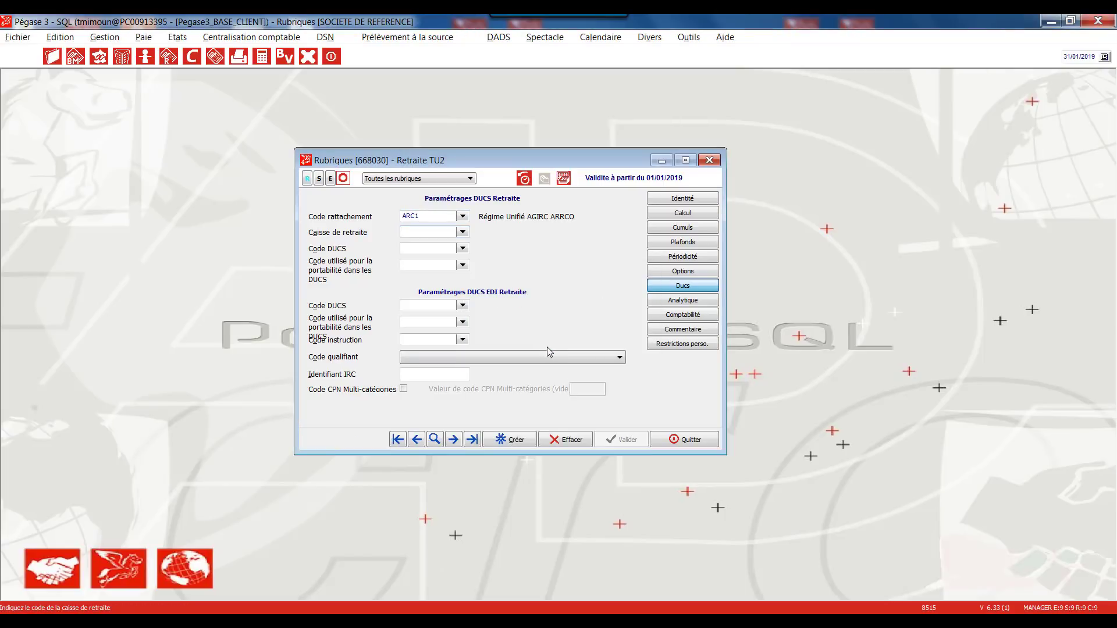
- Set the DSN individual contribution code (81.001) to 105-Montant de cotisation Régime Unifié Agirc-Arrco and save
click(706, 273)
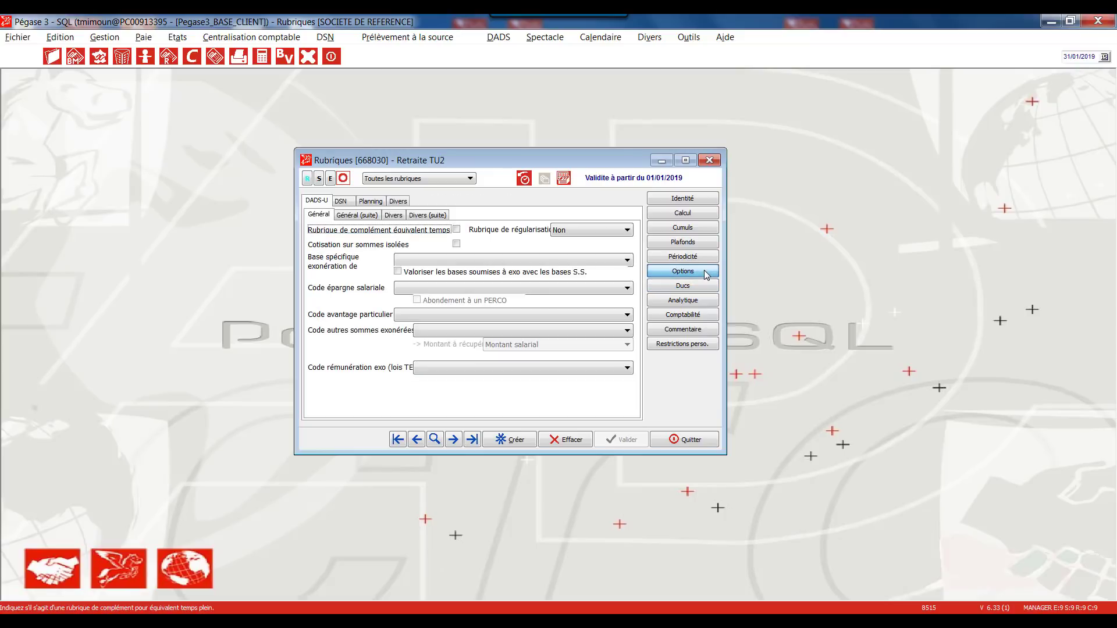
click(340, 200)
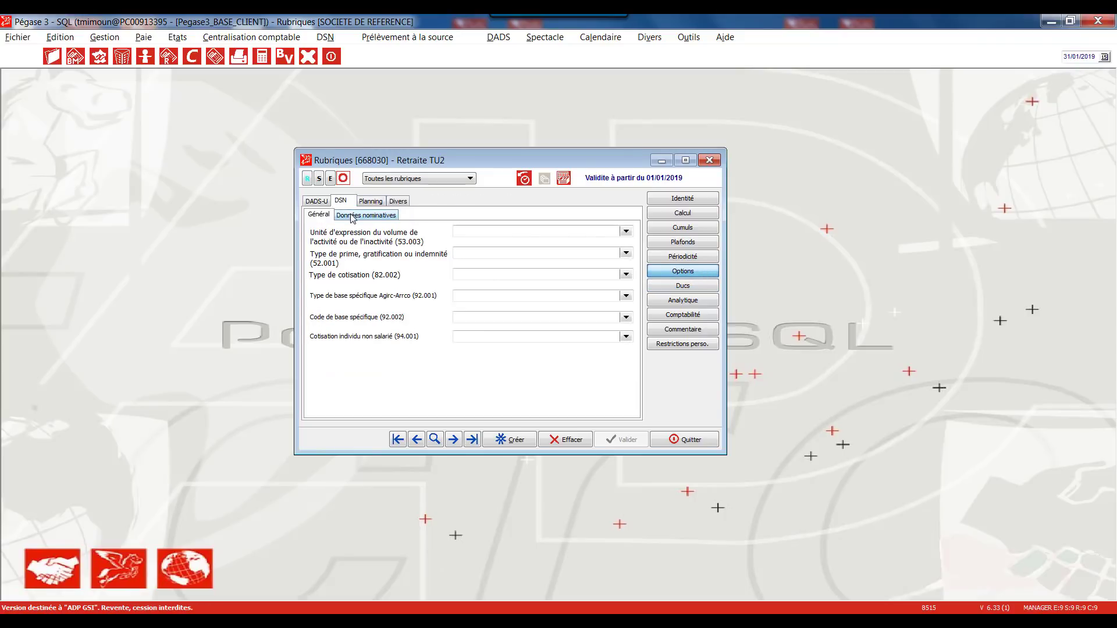
click(352, 216)
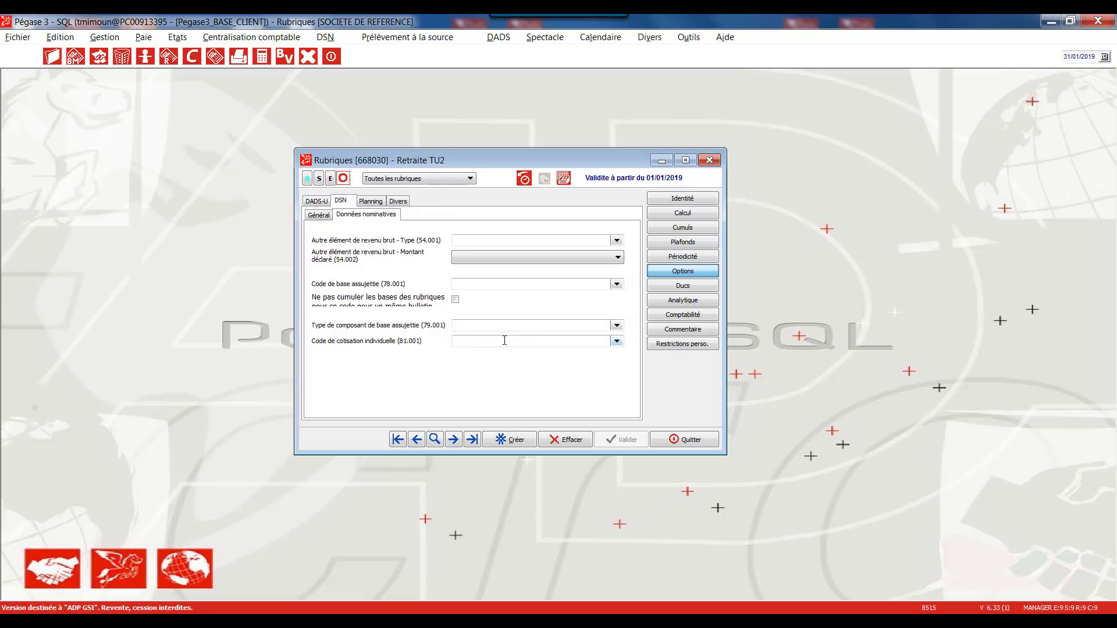
click(504, 341)
text(105)
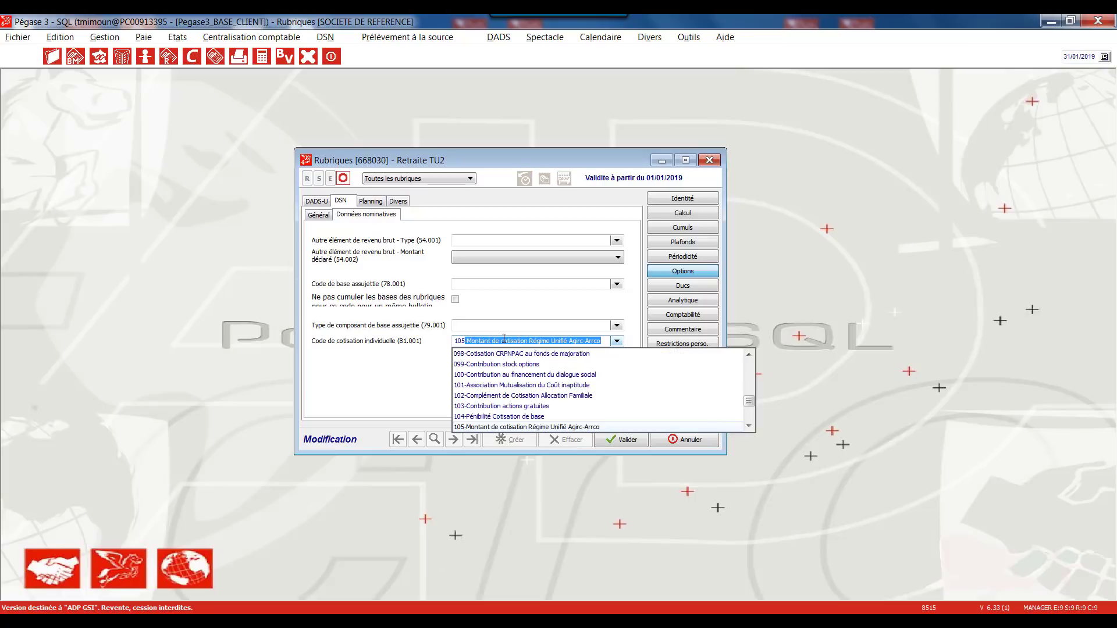
key(Tab)
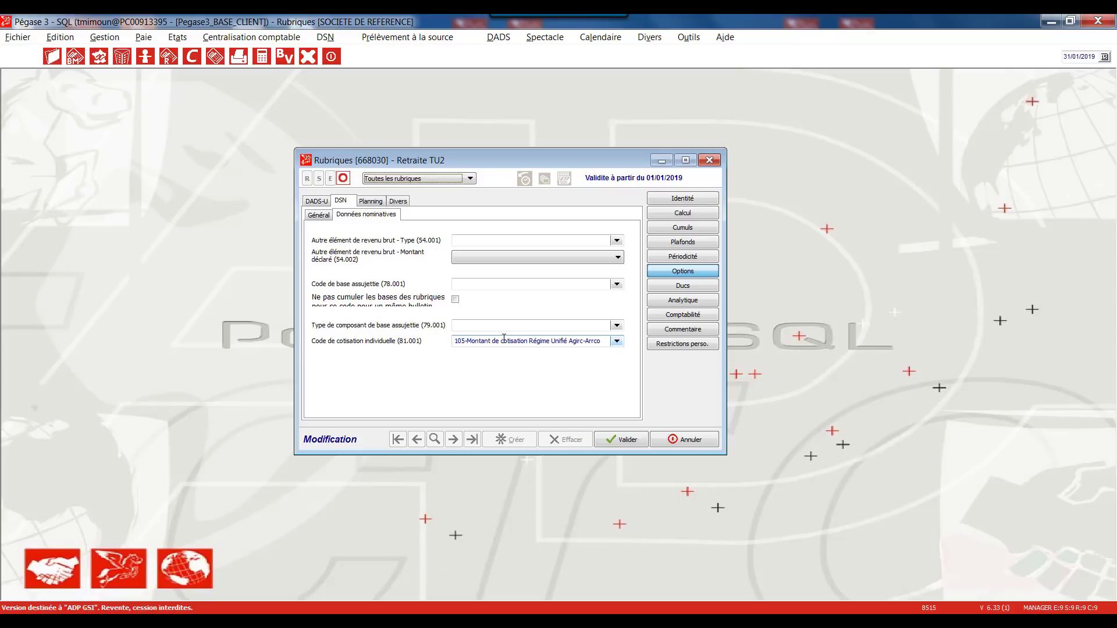
click(619, 447)
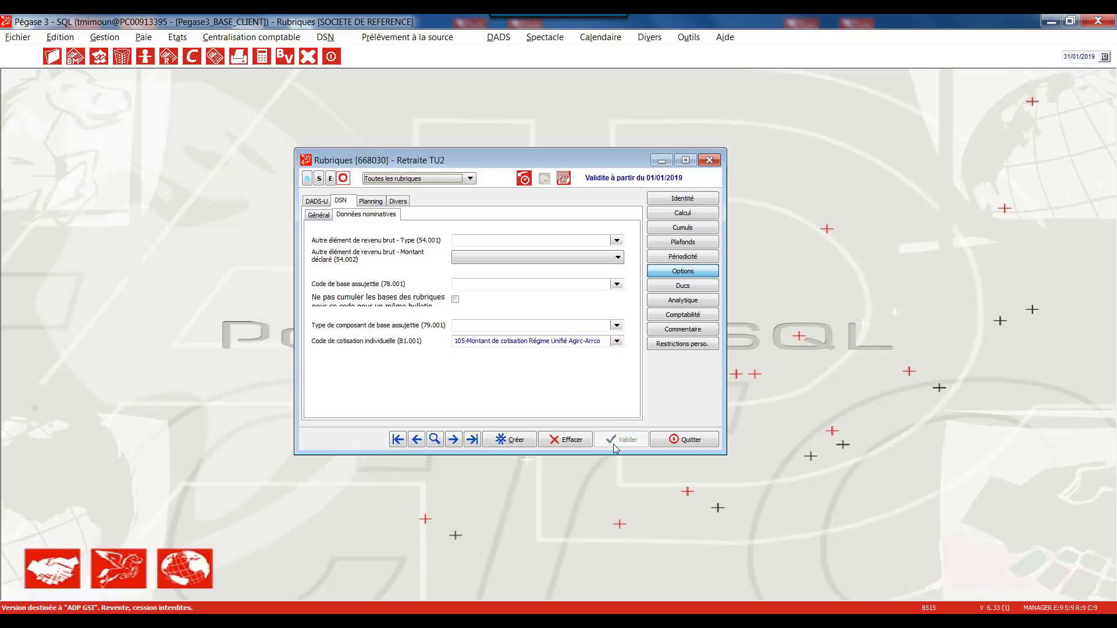
- Assign the RETRAITE_AGIRC-ARRCO accounting ventilation to the rubrique, save, and return to its identity data
click(701, 316)
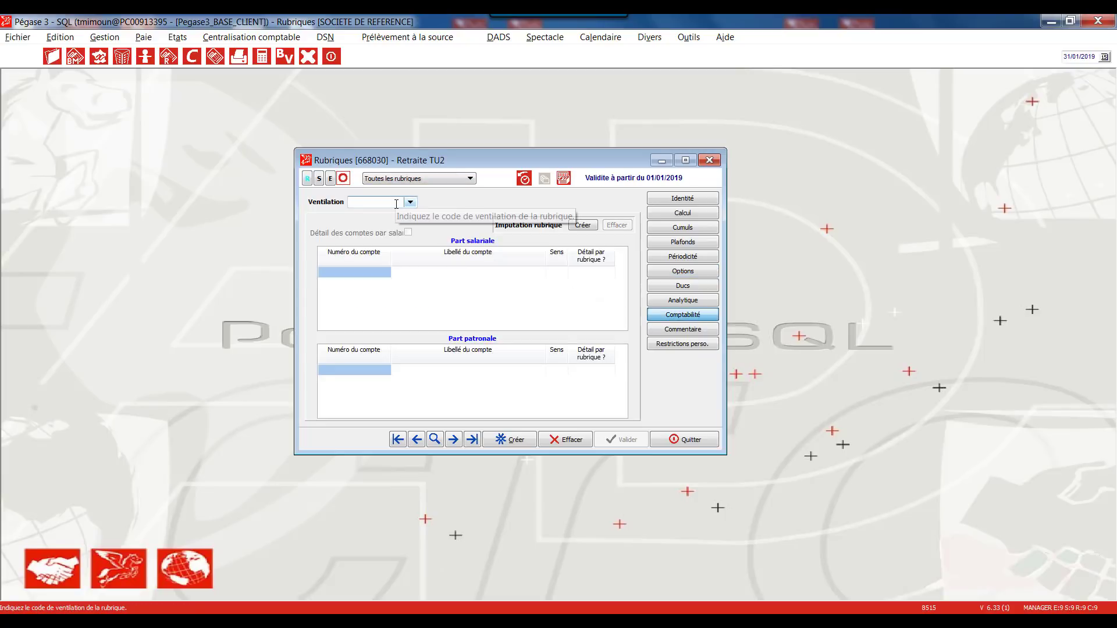
text(RAITE)
text(T)
key(Down)
key(Down)
key(Down)
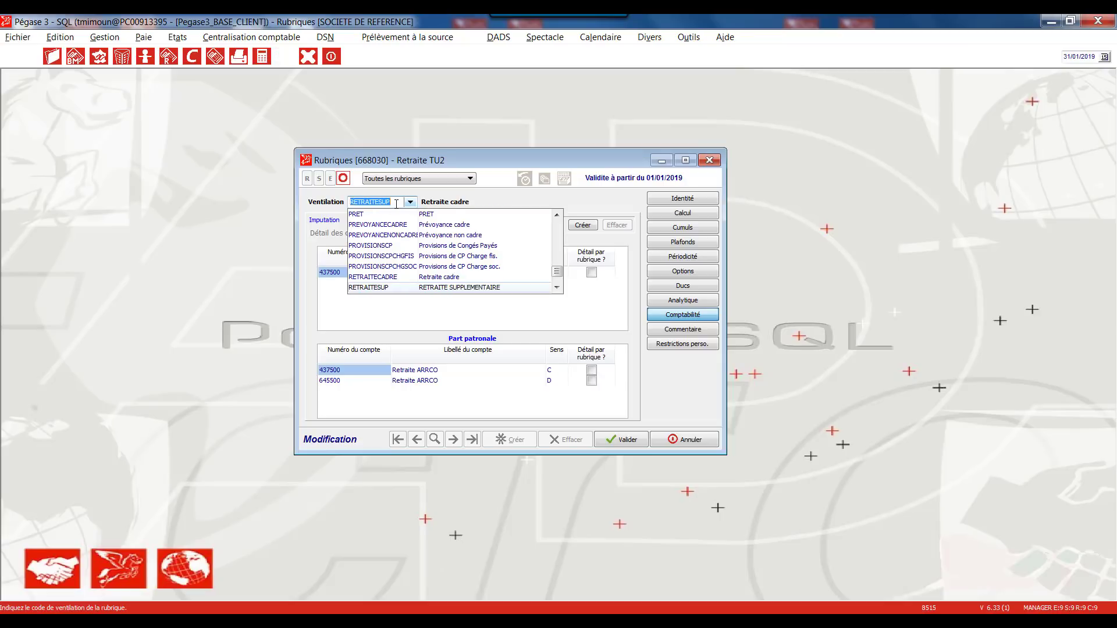
key(Down)
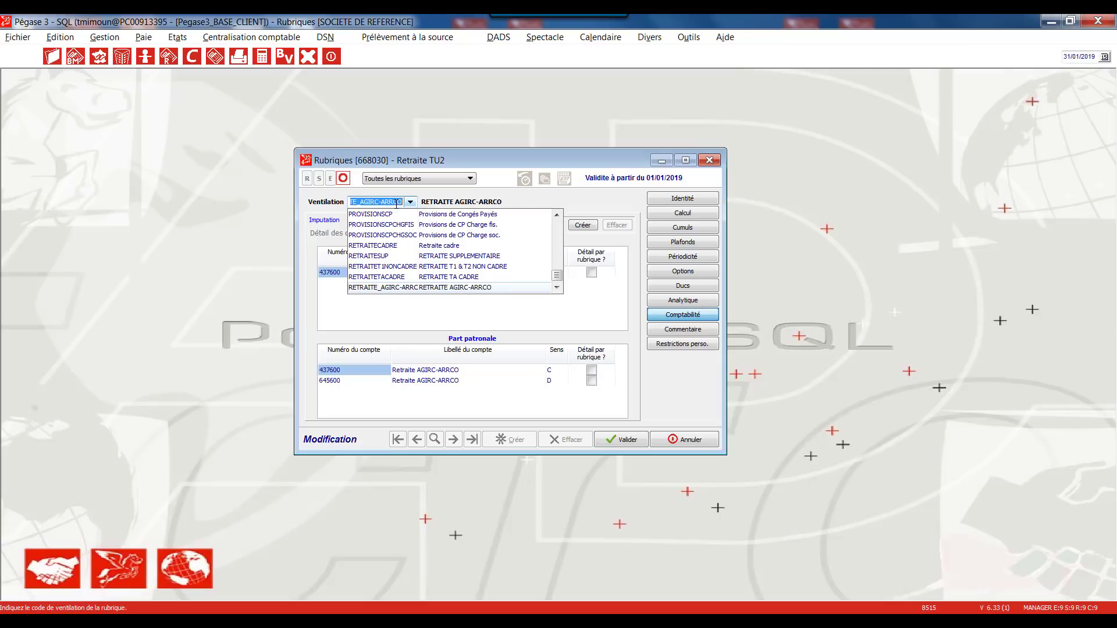
key(Tab)
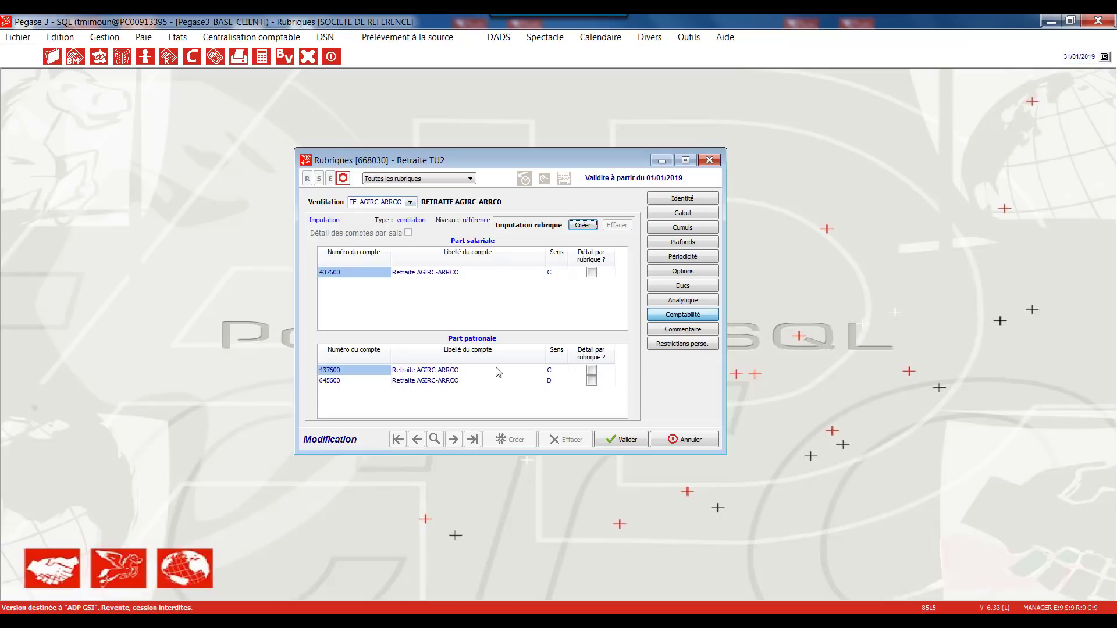
click(627, 441)
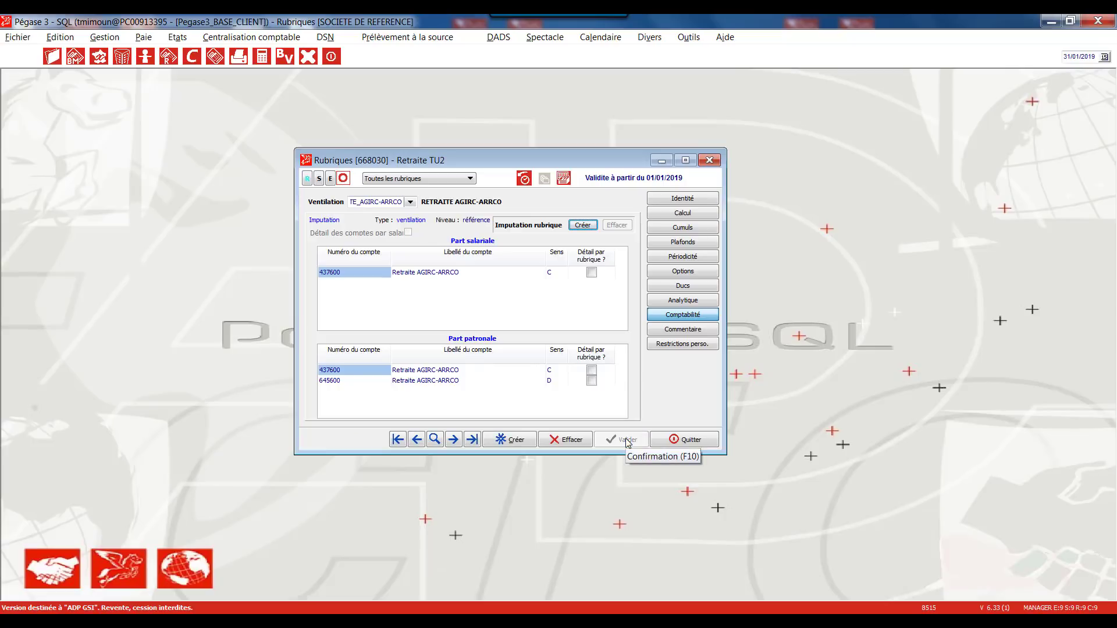
click(678, 200)
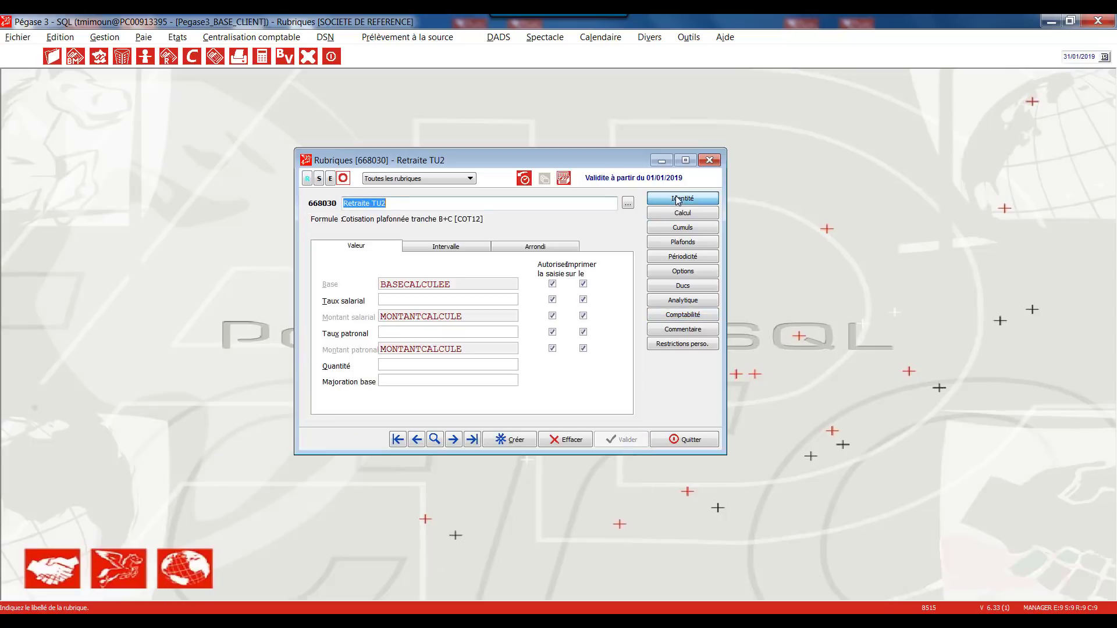
drag(595, 161, 586, 141)
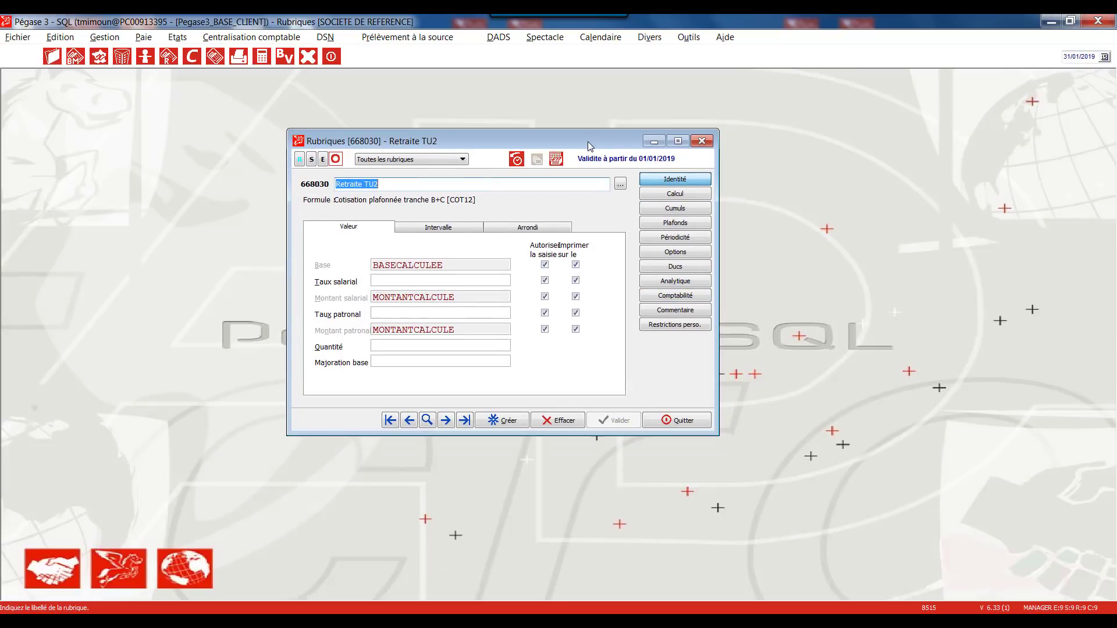
- Open the list of existing rubriques and examine the 2019 complementary retirement entries starting at 668010 Retraite Apprenti TU1
click(427, 420)
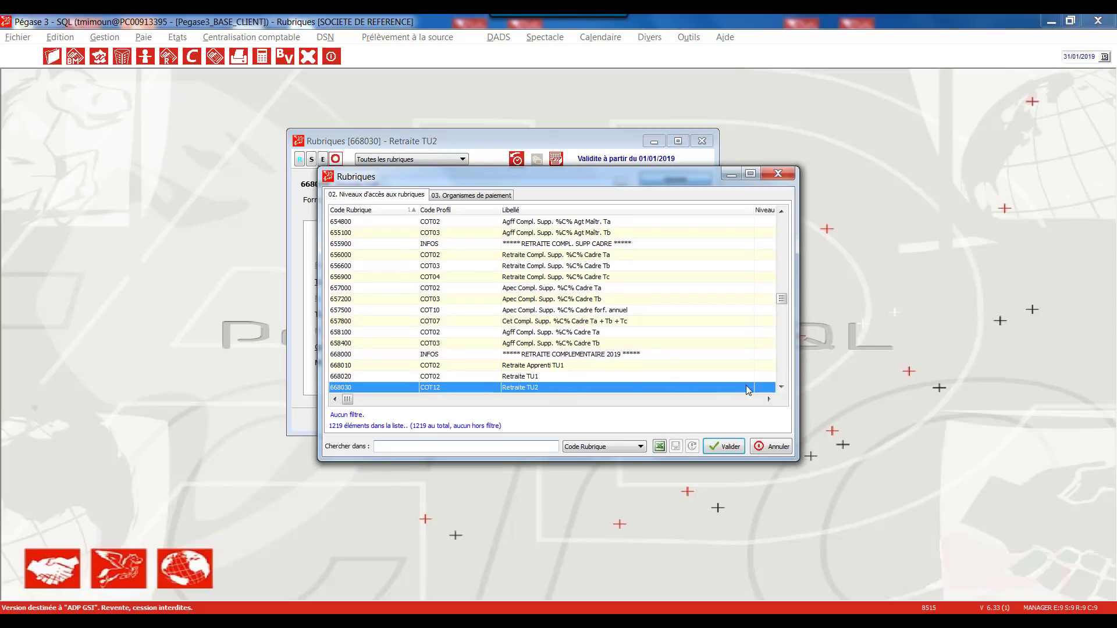
click(781, 387)
click(781, 387)
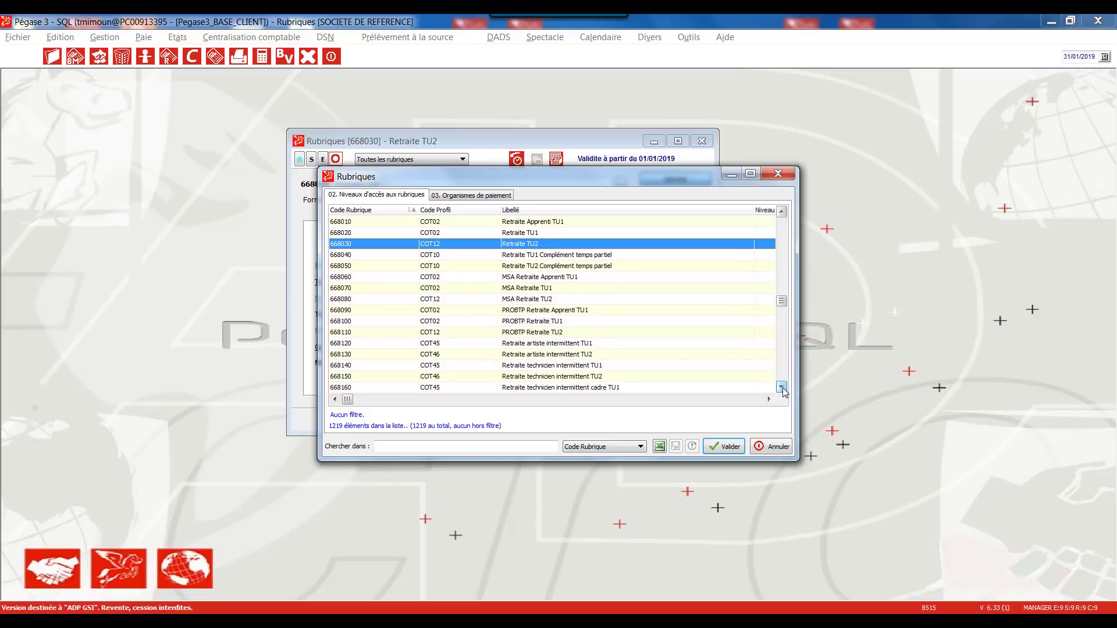
click(518, 223)
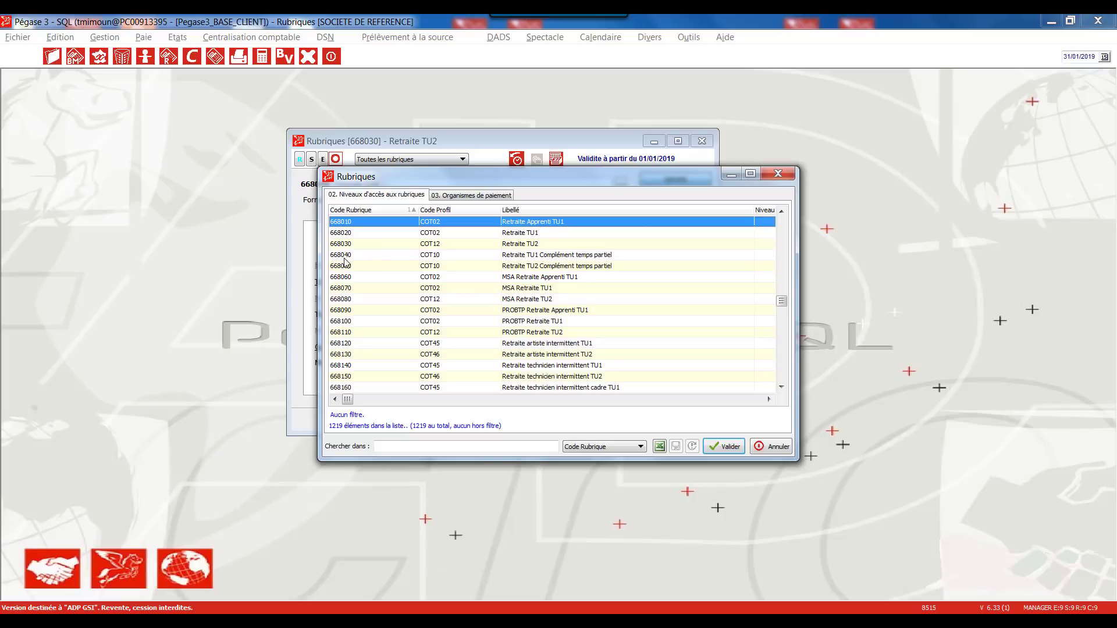
- Go through the remaining retirement rubriques, then the CEG and CET entries of the Contribution Equilibre 2019 section, up to 669070
click(582, 368)
key(Down)
key(Down)
key(Down)
key(Down)
key(Down)
key(Down)
key(Down)
key(Down)
key(Down)
key(Down)
key(Down)
key(Down)
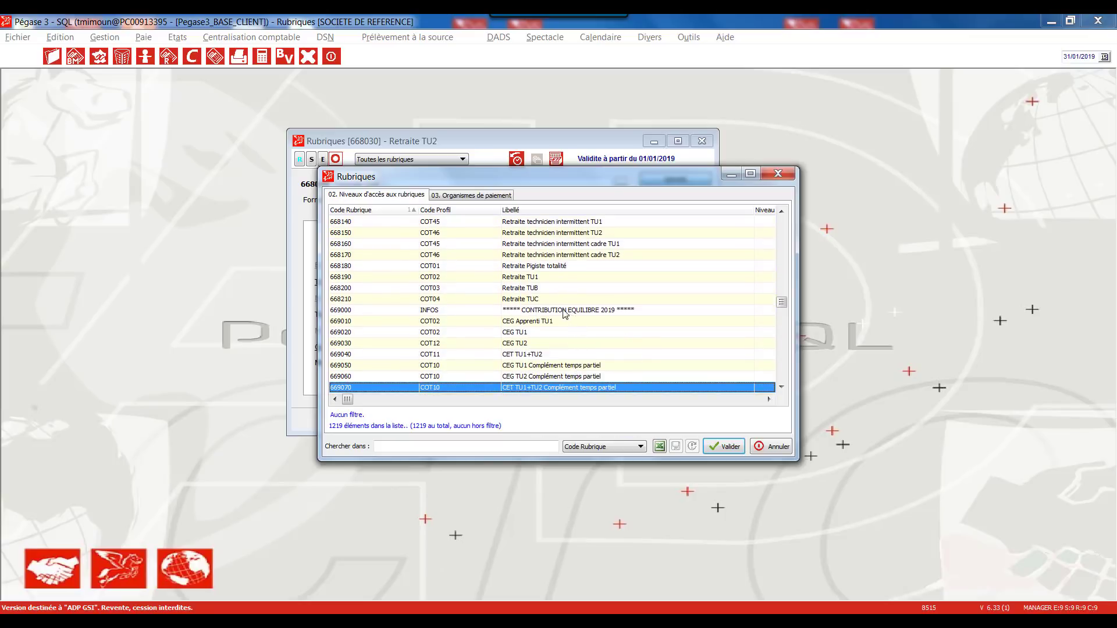
click(513, 336)
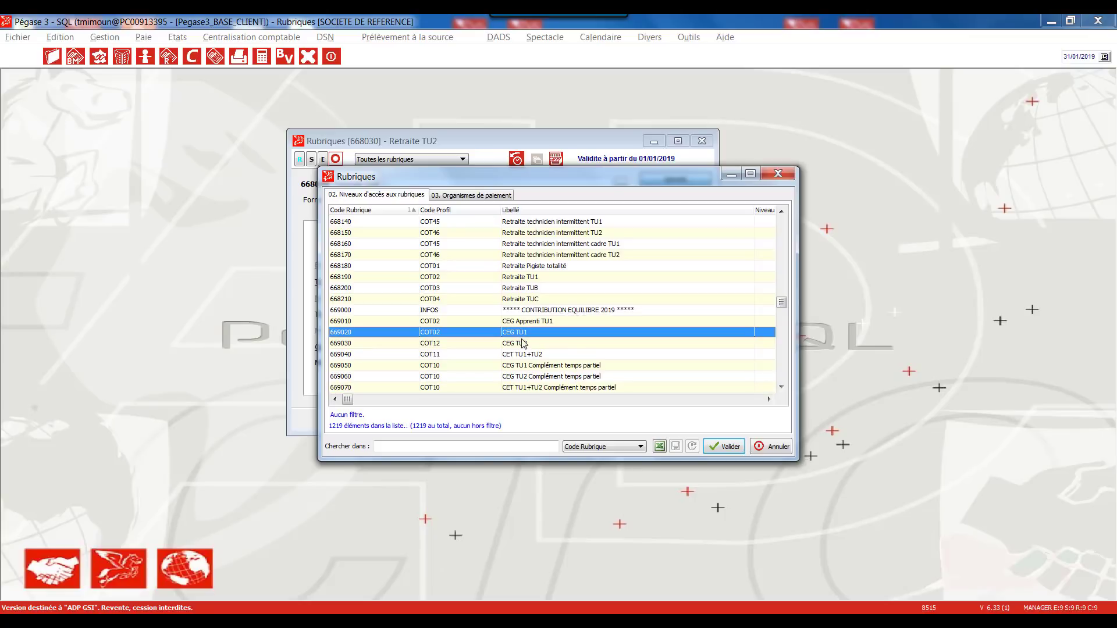
key(Down)
key(Down)
key(Down)
key(Down)
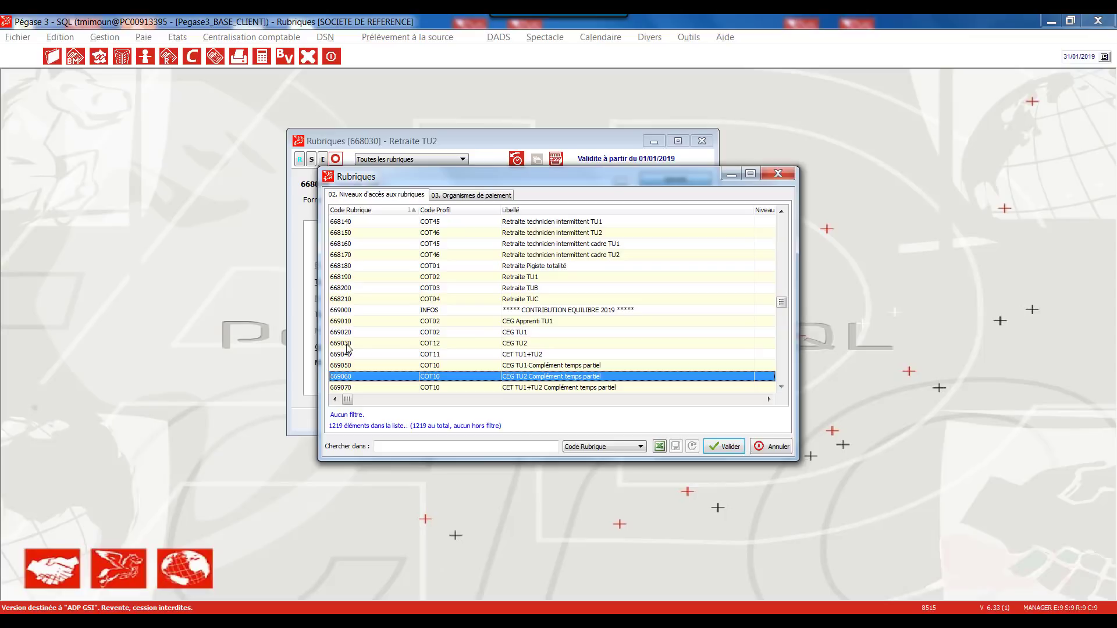
- Review the CEG Apprenti TU1, CEG TU1 and CEG TU2 rubriques (669010 to 669030), then close the list without choosing one
click(530, 325)
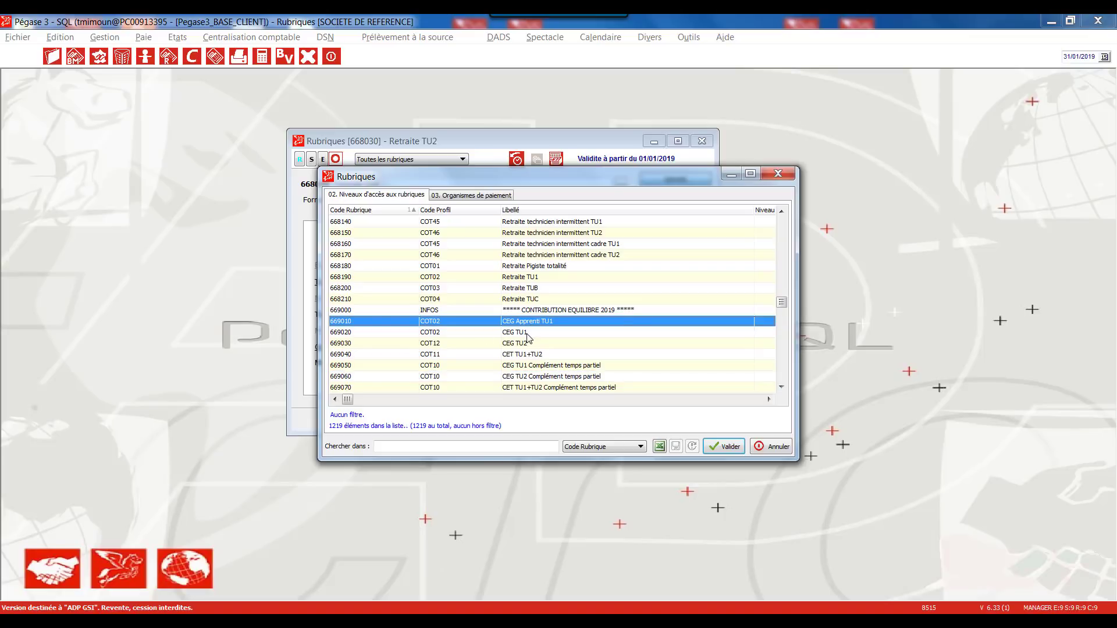
click(527, 332)
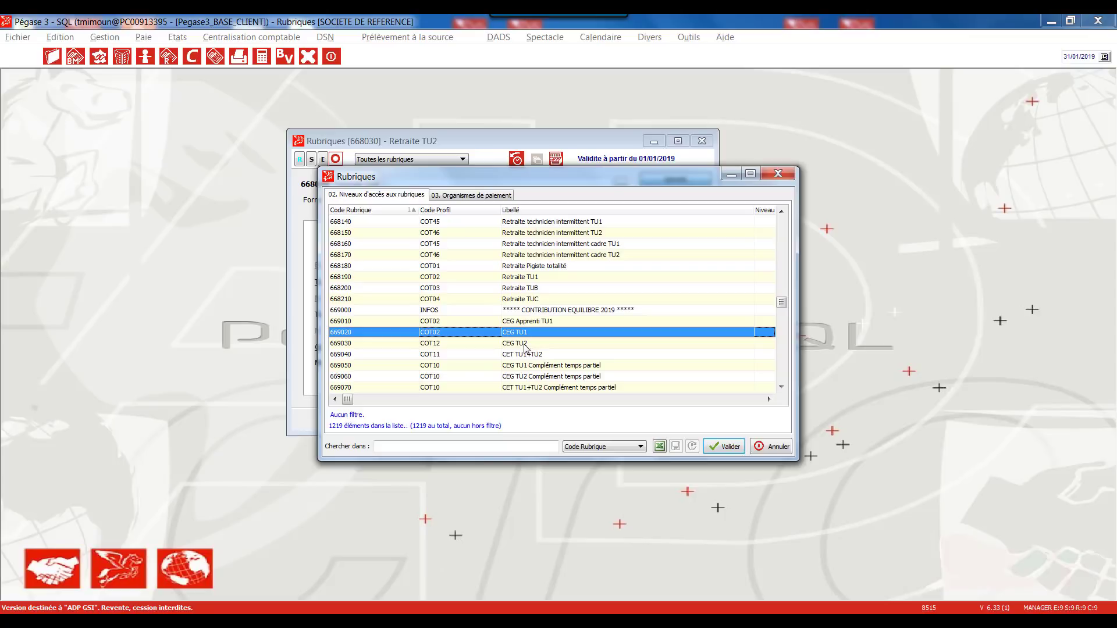
click(525, 346)
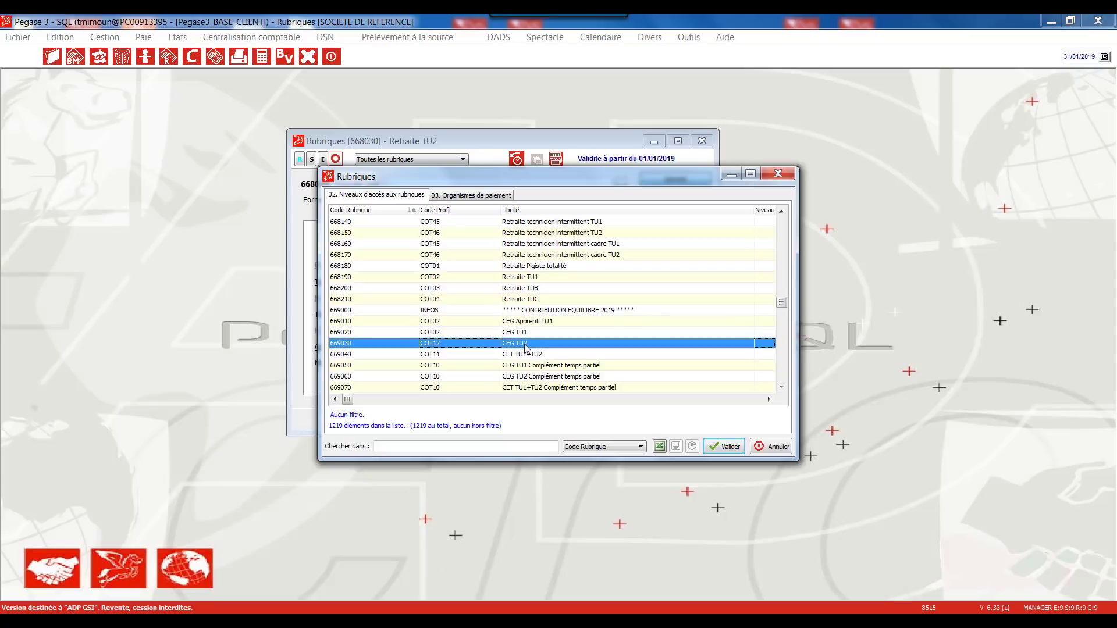
click(527, 323)
click(529, 338)
click(530, 345)
click(784, 446)
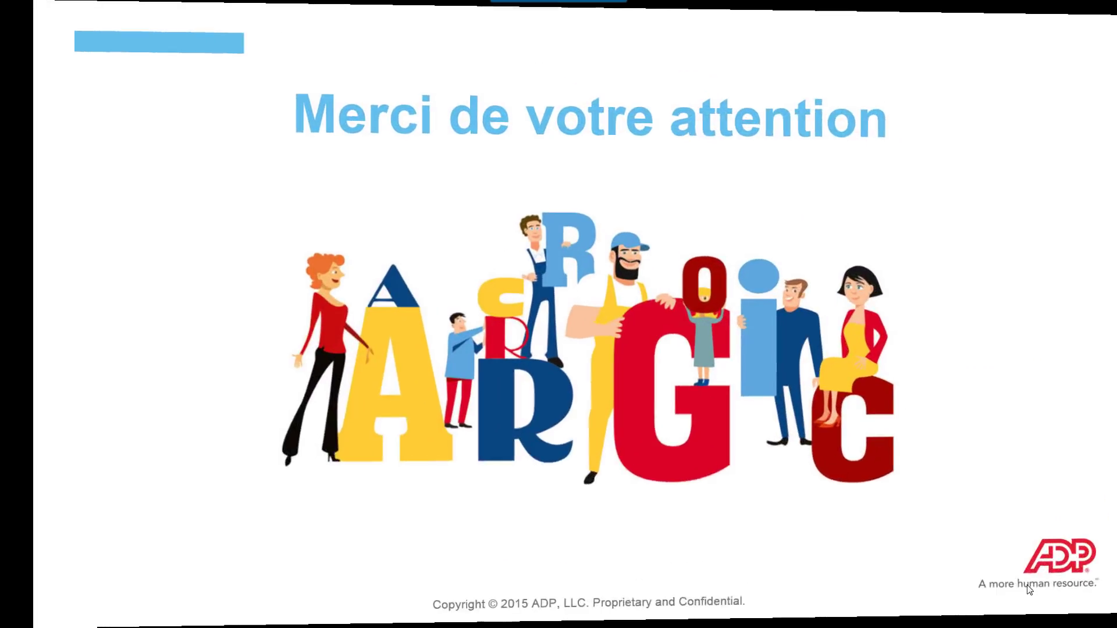